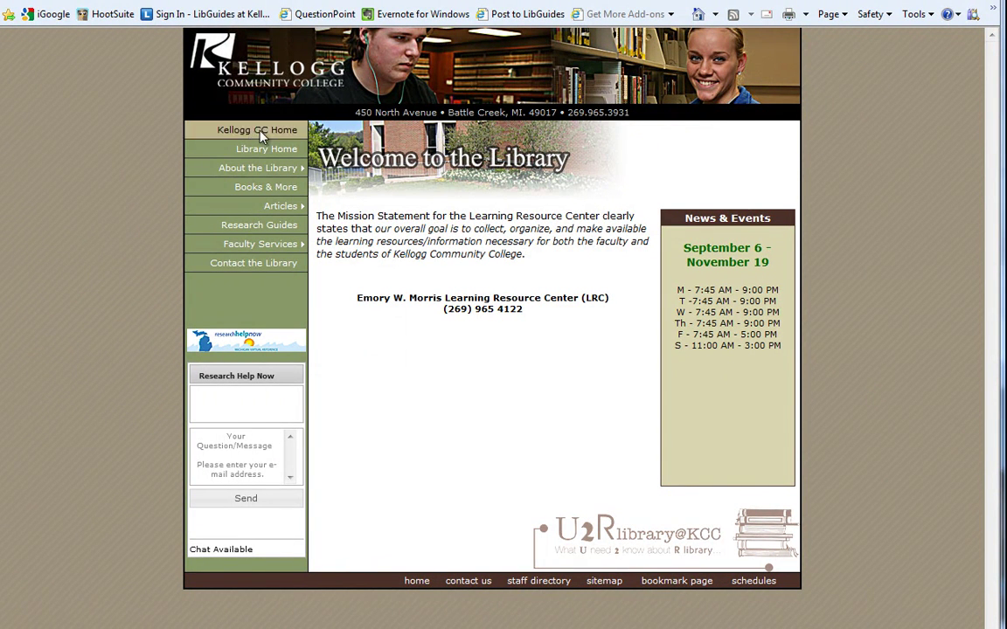
Go to the Books & More catalog search page with 'plumbing' as the keyword
left_click(238, 194)
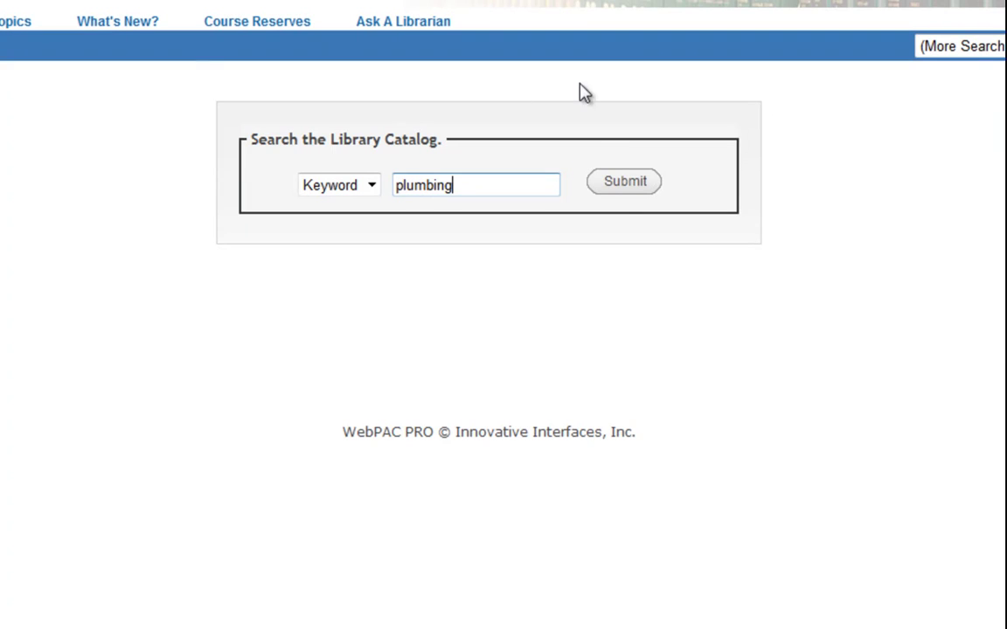
Submit the 'plumbing' keyword search and scroll through all 14 results and back to the top
left_click(627, 194)
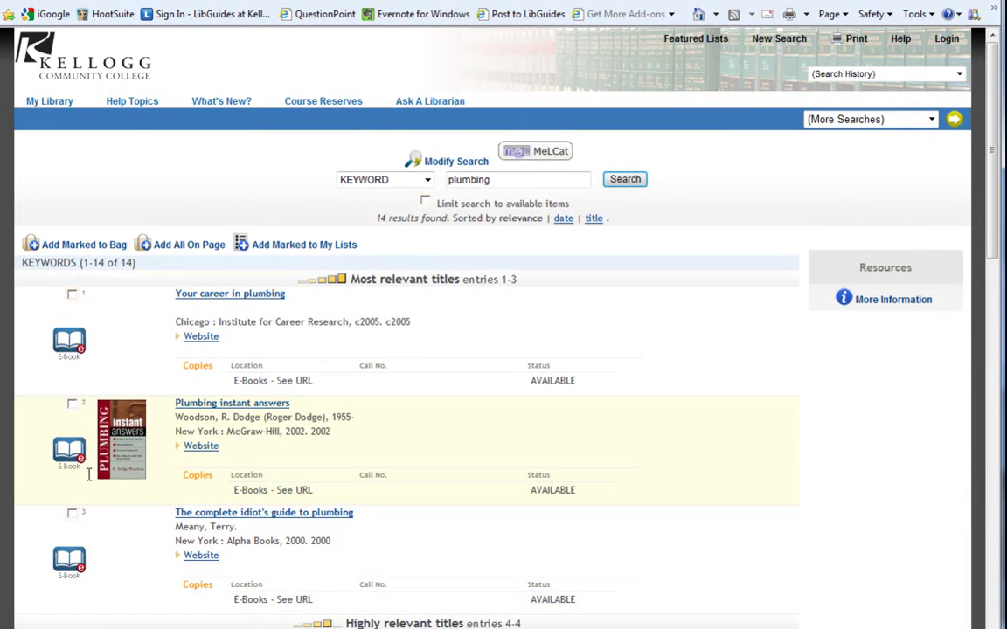
scroll(74, 472, "down", 1)
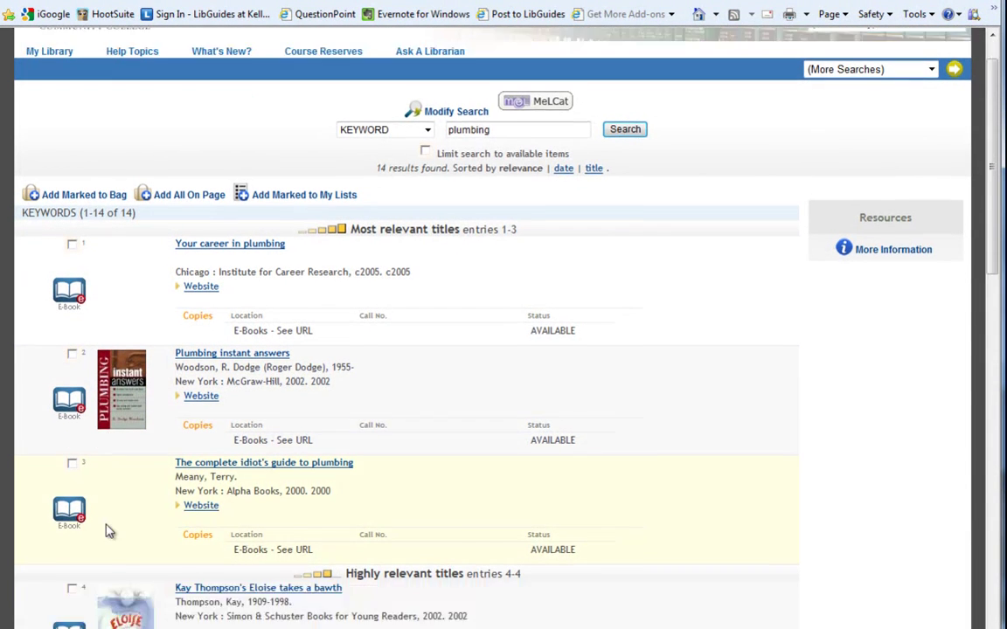
scroll(105, 524, "down", 3)
scroll(87, 489, "down", 2)
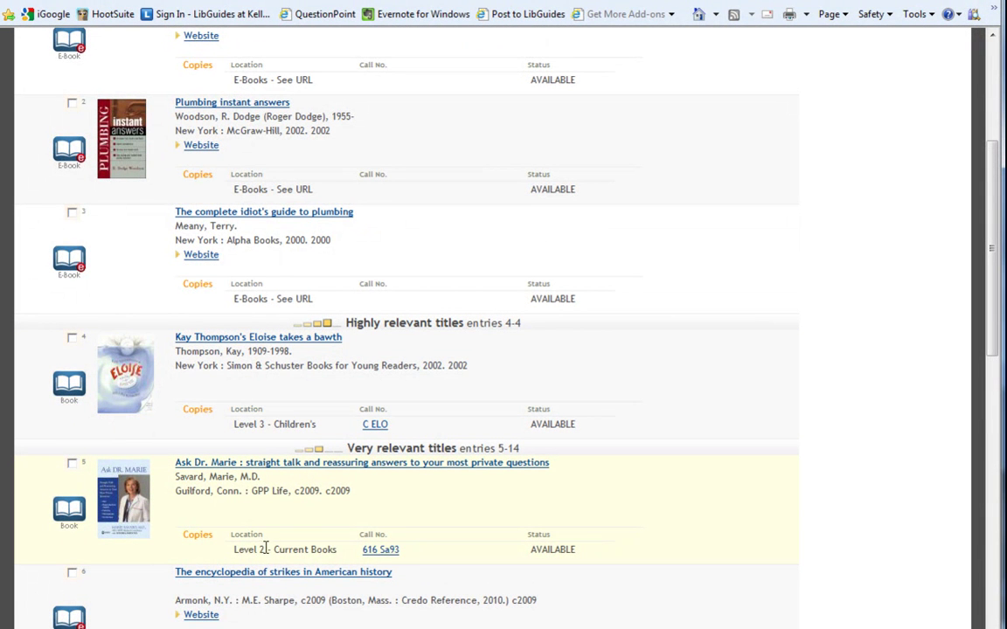
scroll(265, 548, "up", 4)
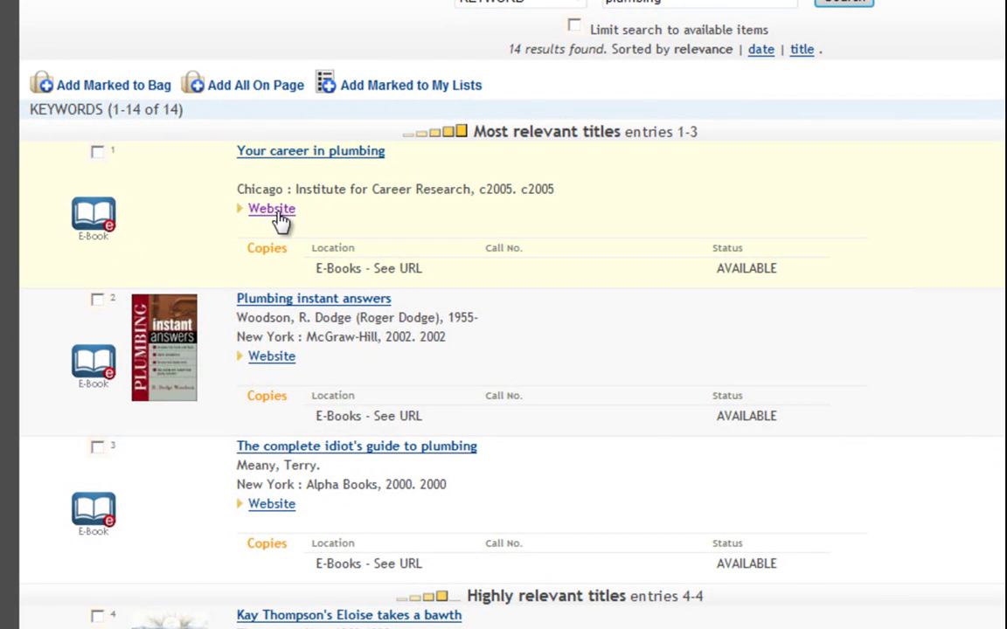
Open the third result, Complete Idiot's Guide to Plumbing, as eBook Full Text at its cover
left_click(264, 511)
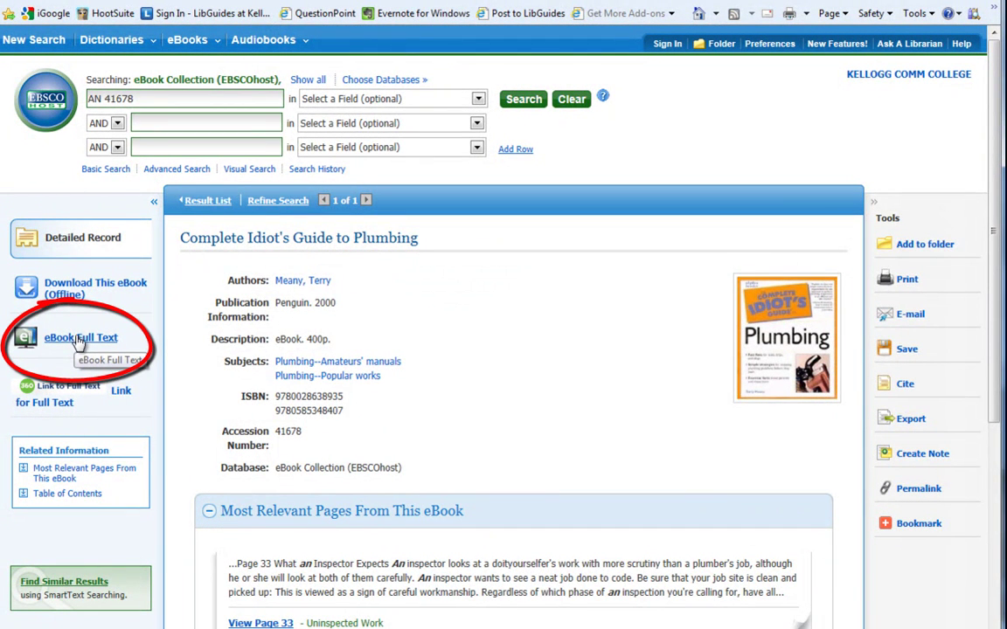
left_click(750, 392)
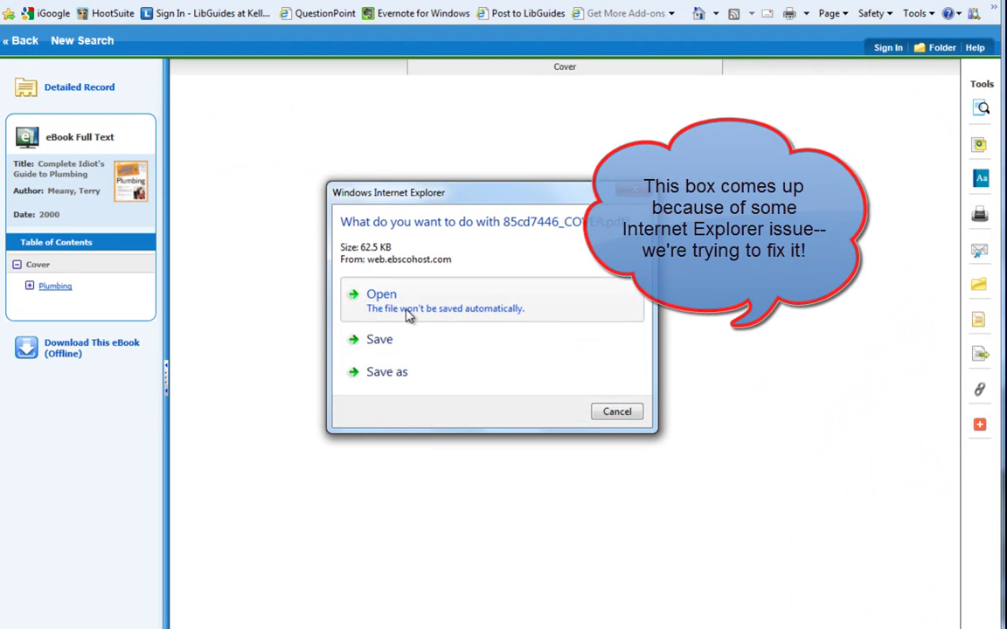
left_click(381, 293)
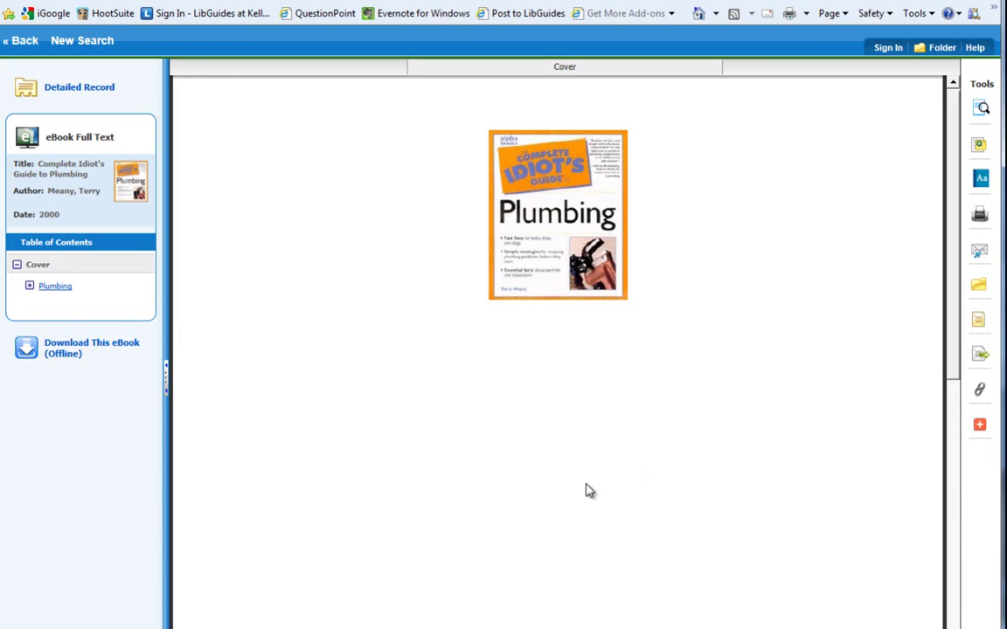
Jump via the Table of Contents to Part 1, 'The Basics: Civilization Equals Clean Water'
left_click(30, 287)
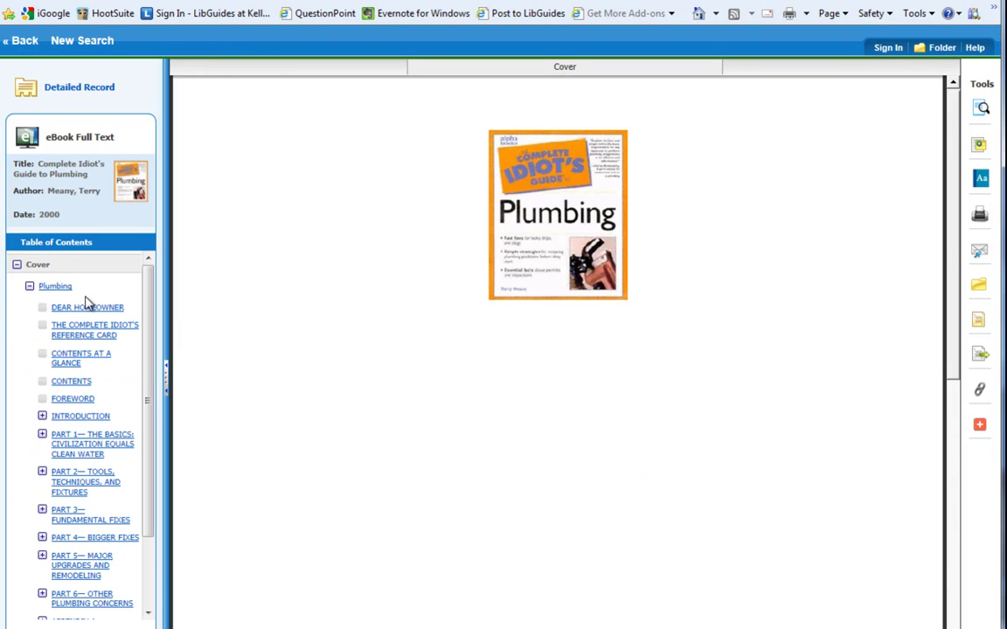
left_click(76, 445)
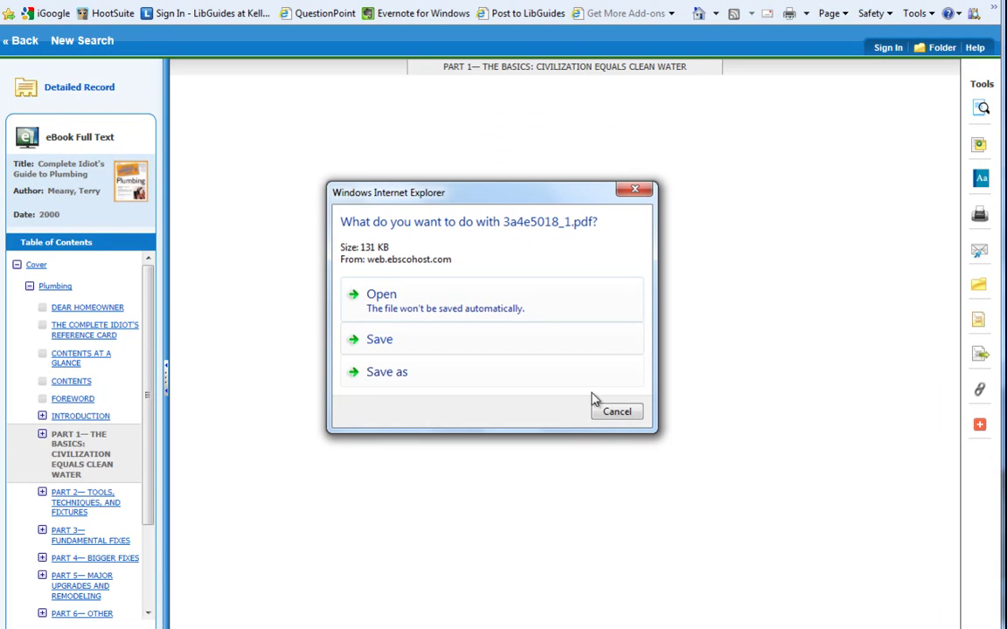
left_click(427, 305)
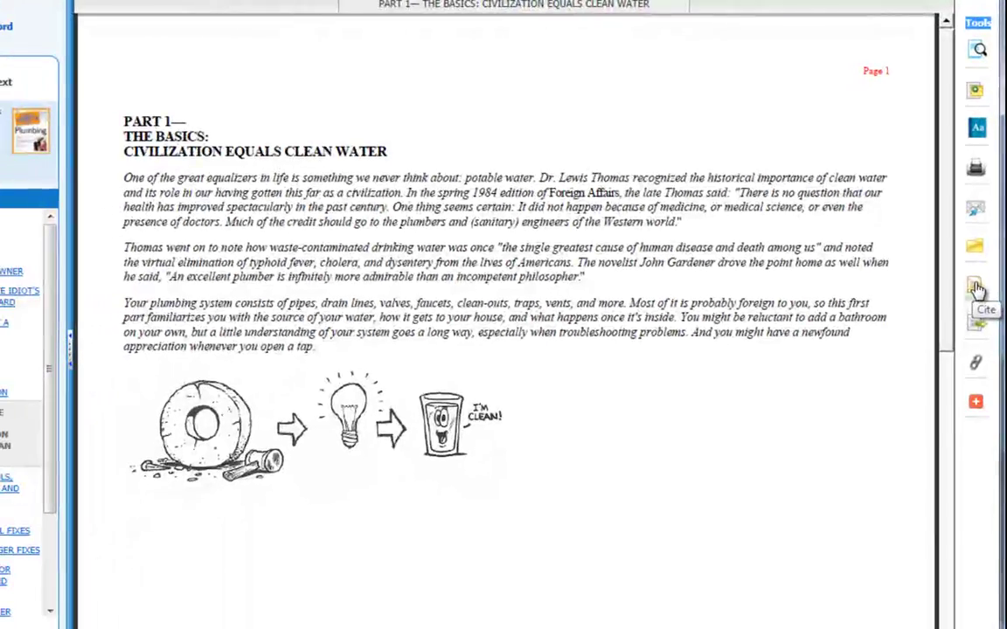
Show the plumbing e-book's citation formats and select its APA citation text
left_click(968, 359)
left_click_drag(666, 209, 233, 210)
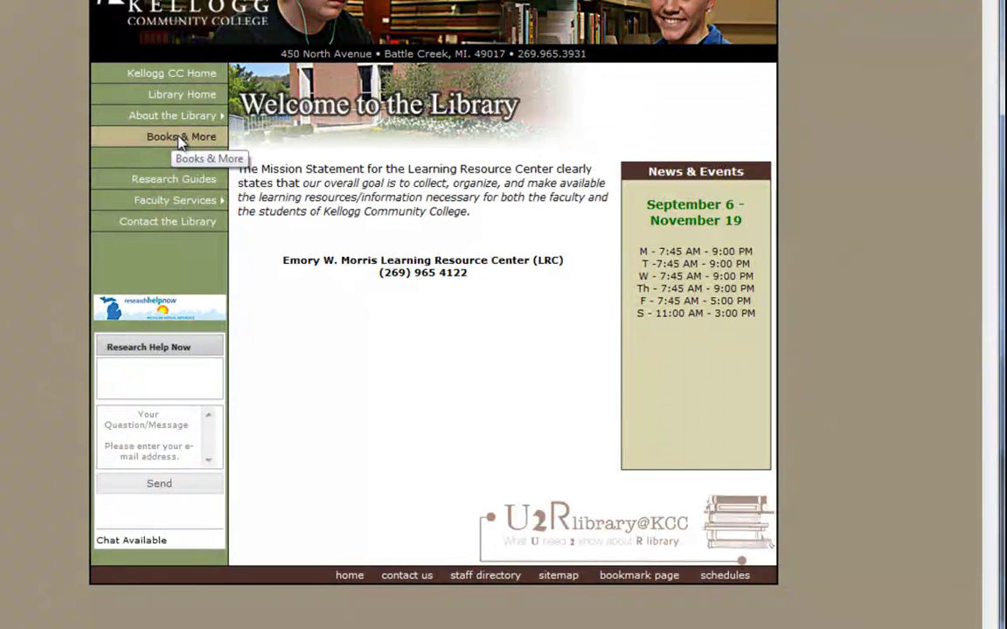
Return to Books & More and pick Advanced Keyword from the More Searches list
left_click(179, 140)
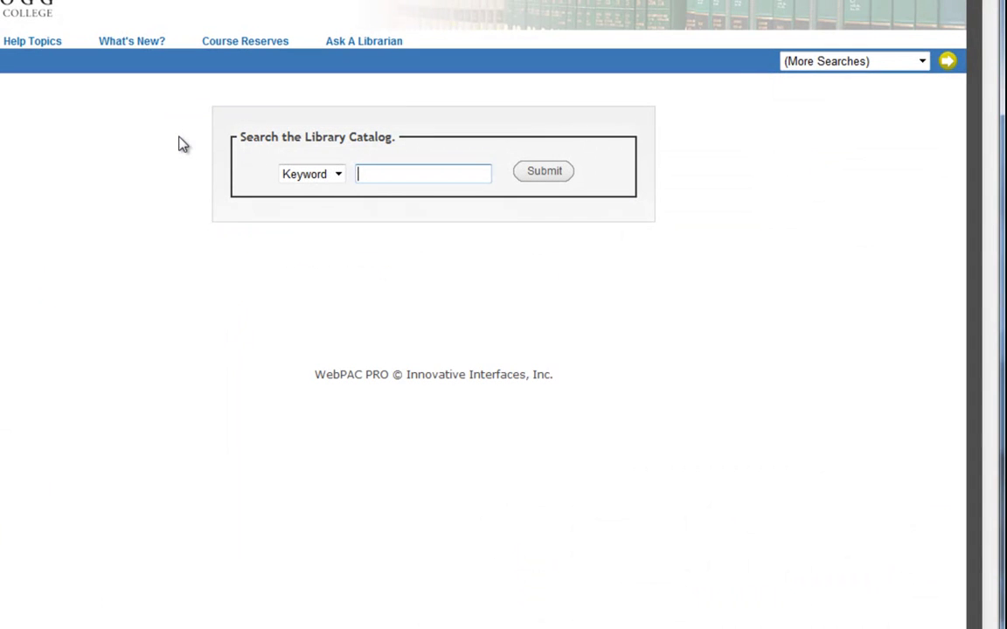
left_click(920, 62)
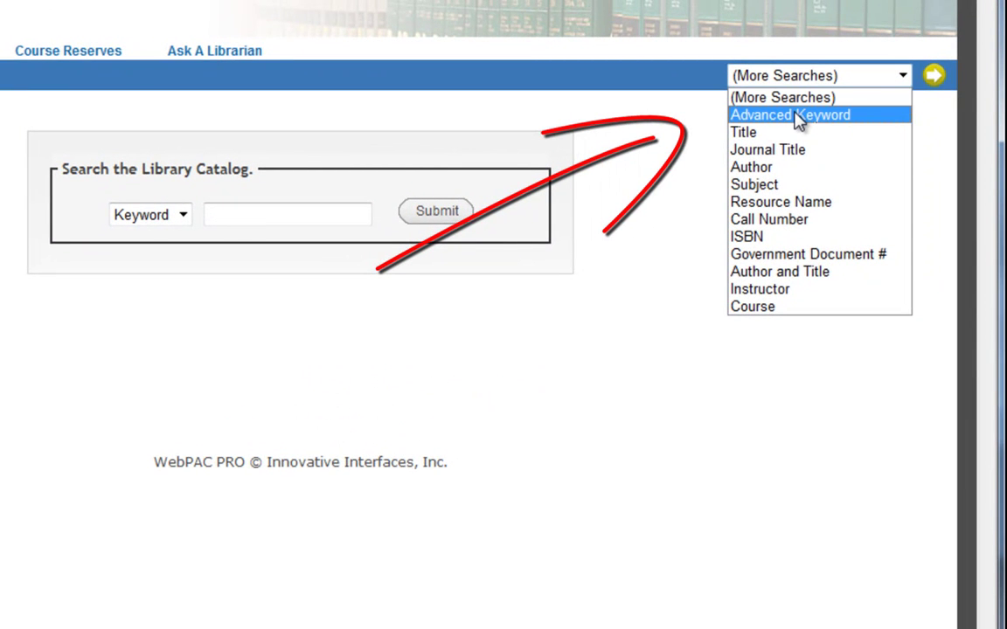
left_click(800, 122)
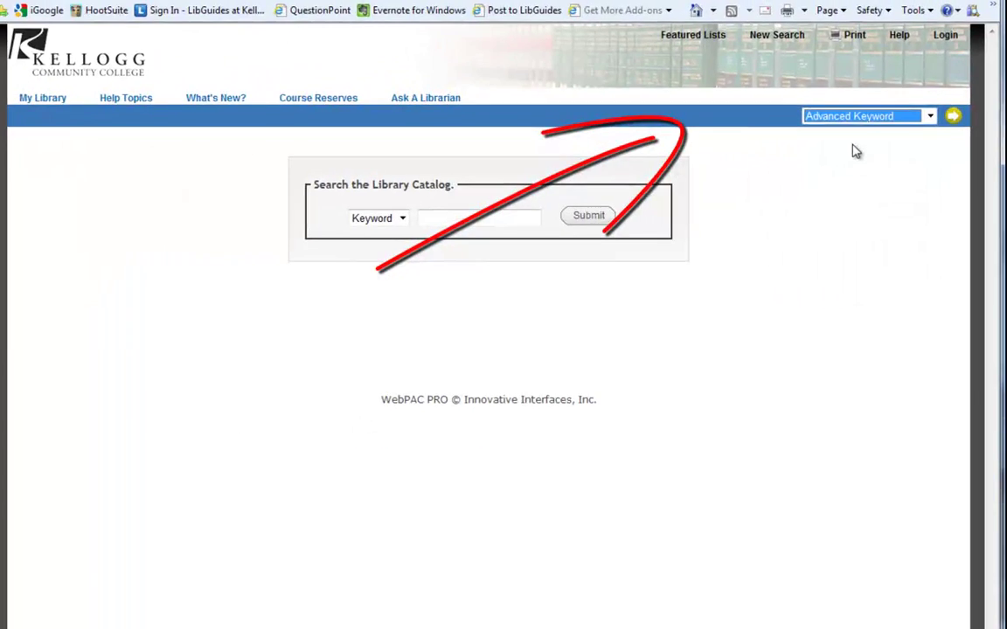
Run an advanced keyword search for 'global warming' with Material Type set to ebooks
left_click(953, 115)
type("global warming")
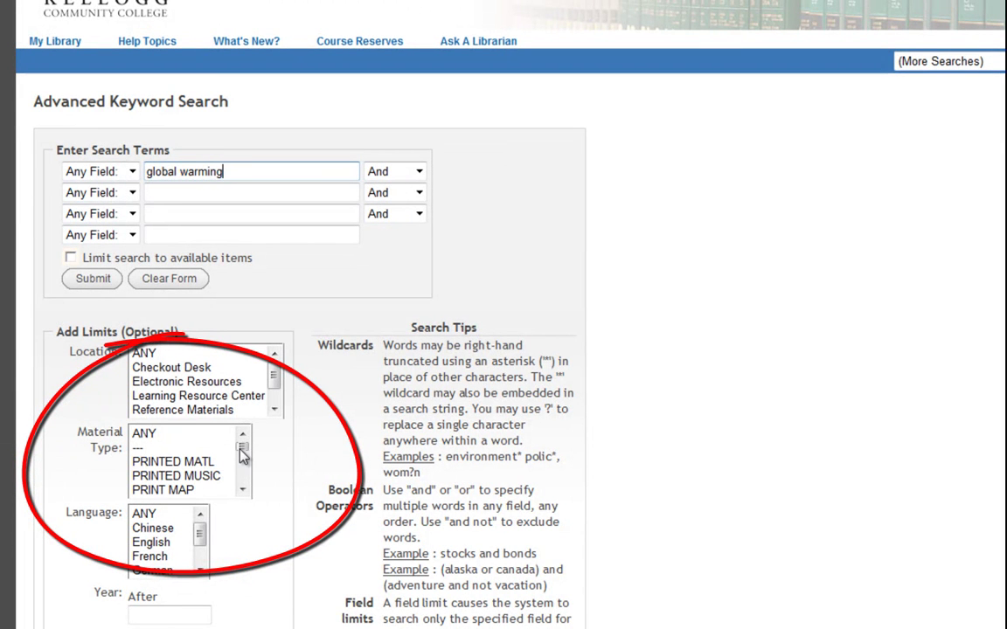
left_click_drag(242, 456, 243, 484)
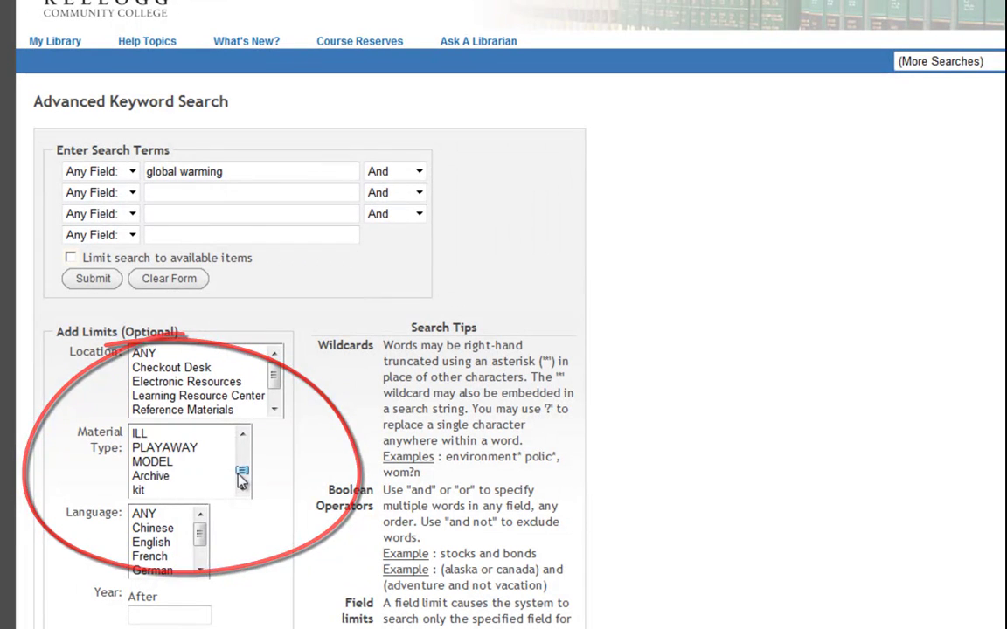
left_click(153, 478)
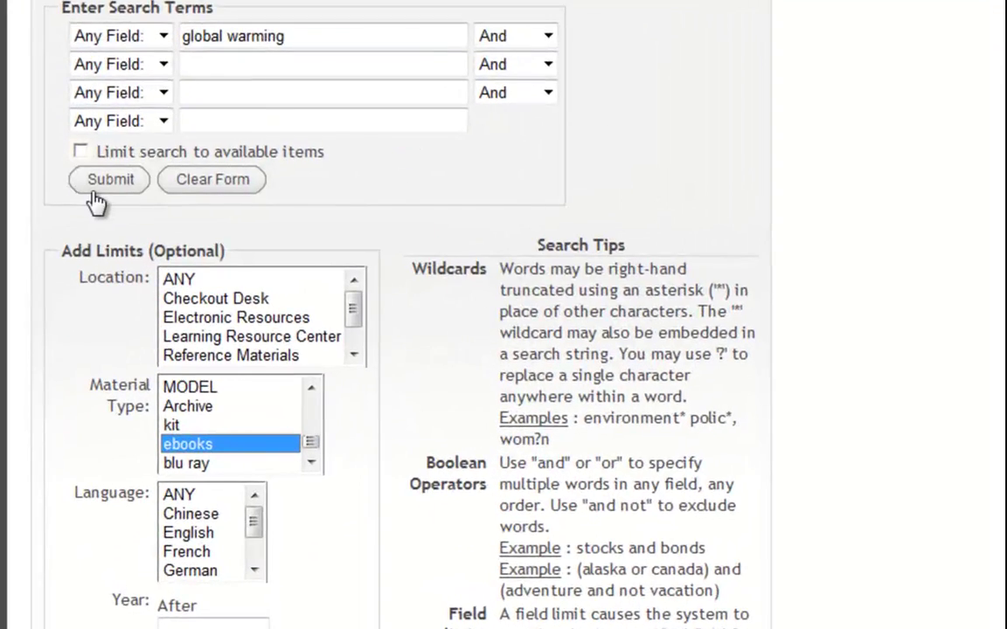
left_click(112, 181)
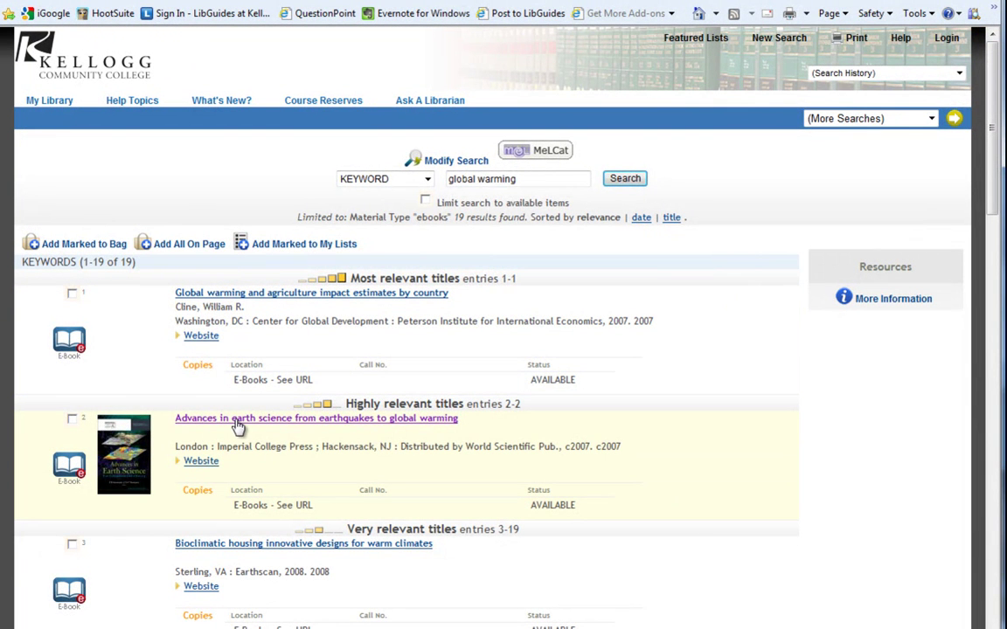
Open the second result, 'Advances in earth science from earthquakes to global warming', and its e-book link
left_click(213, 462)
left_click(276, 420)
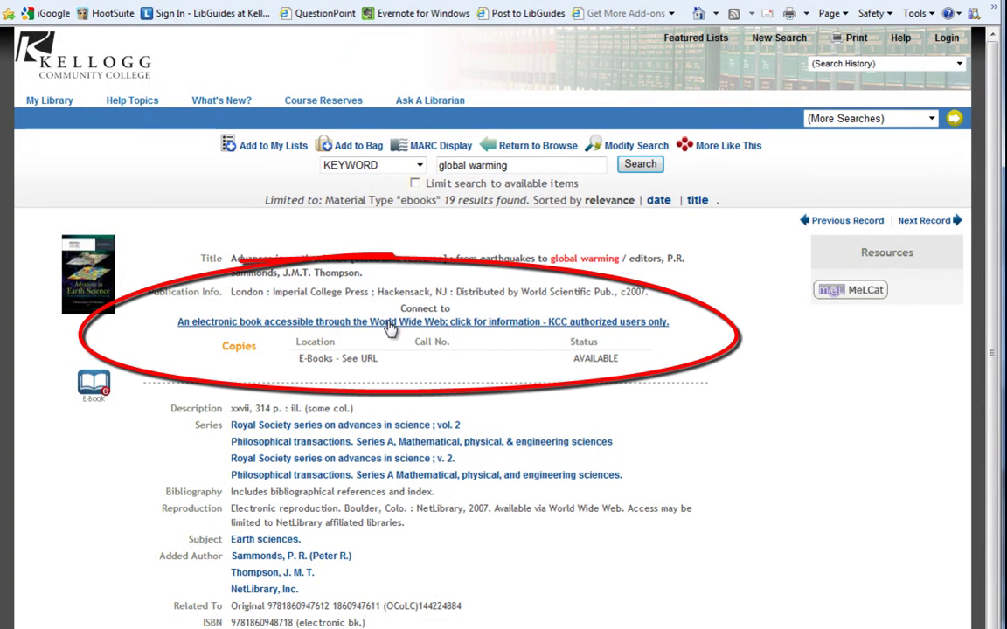
Follow the electronic book link for 'Advances in earth science' to its EBSCOhost record
left_click(383, 324)
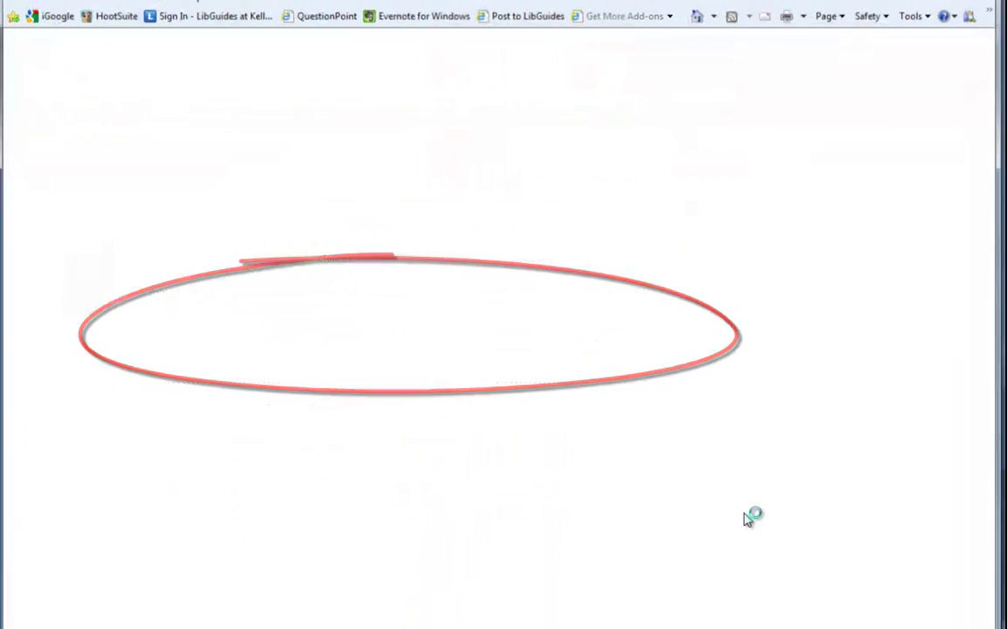